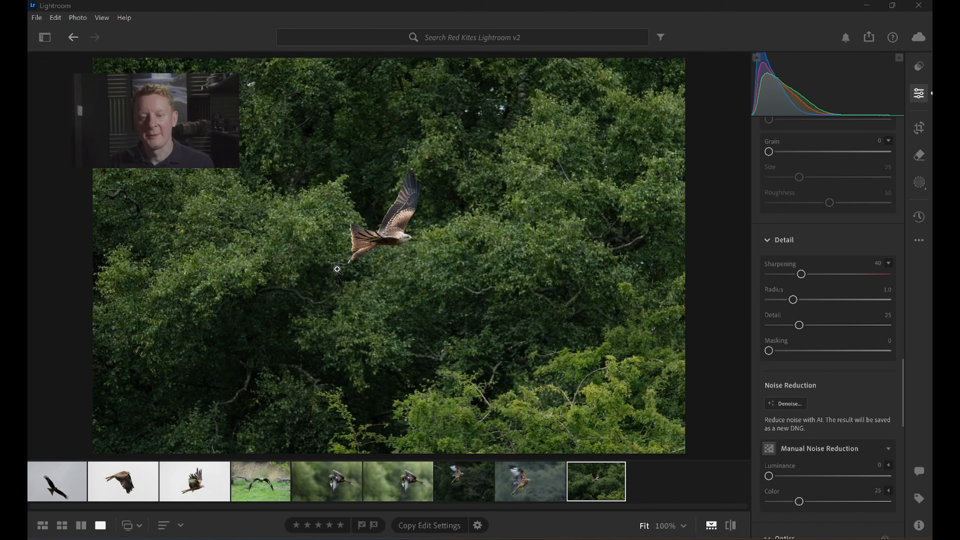
Try the Adobe Color and Adobe Landscape profiles on the kite photo, returning to Adobe Standard.
{"action": "left_click", "coordinate": [919, 525]}
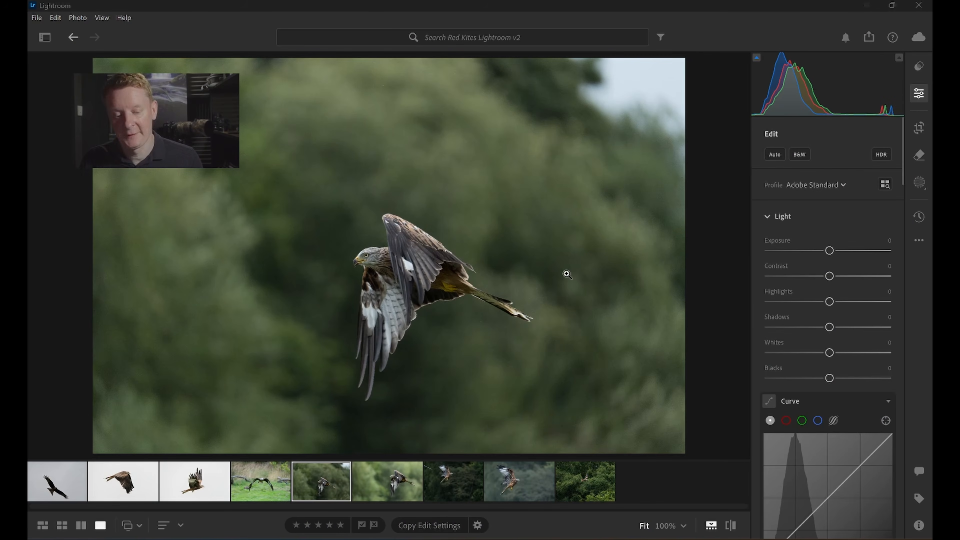
{"action": "left_click", "coordinate": [823, 188]}
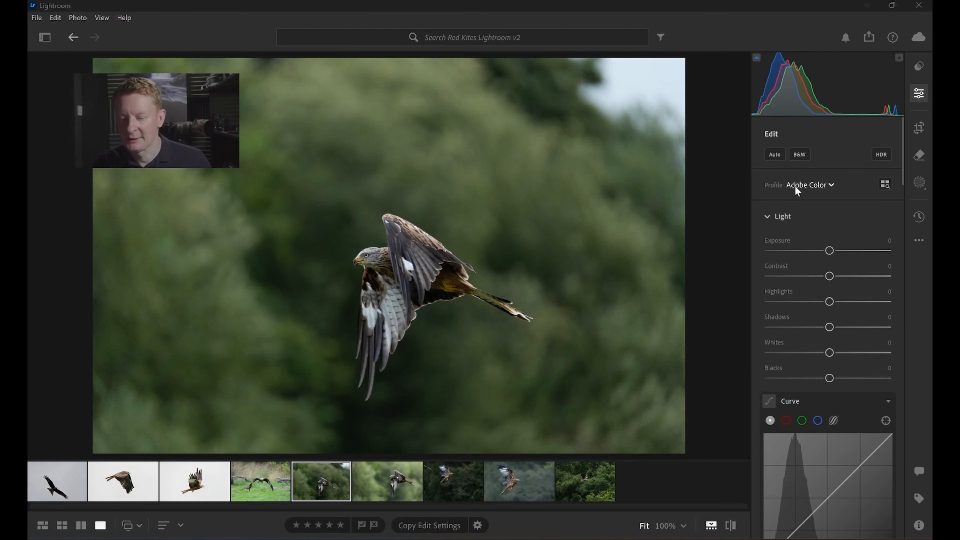
{"action": "left_click", "coordinate": [810, 184]}
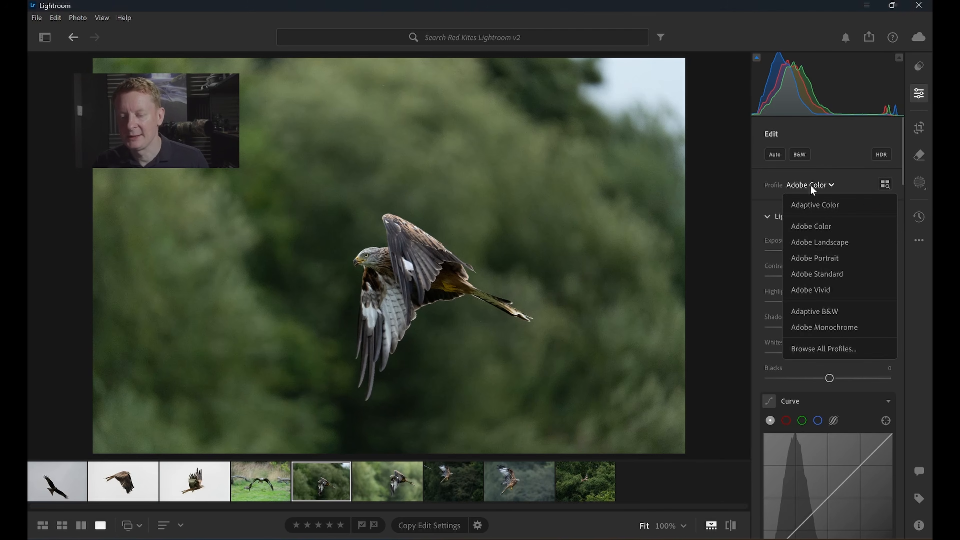
{"action": "left_click", "coordinate": [821, 275]}
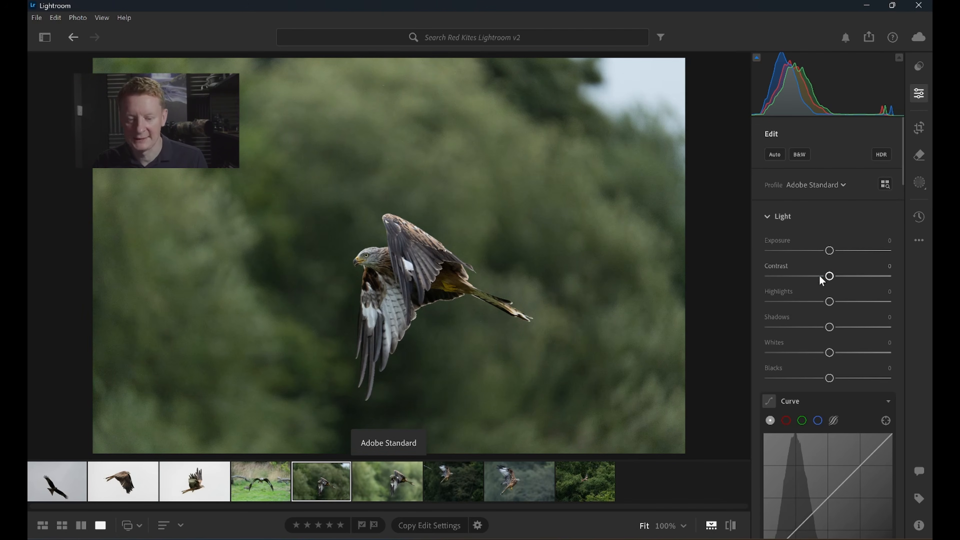
{"action": "left_click", "coordinate": [819, 186]}
{"action": "left_click", "coordinate": [825, 241]}
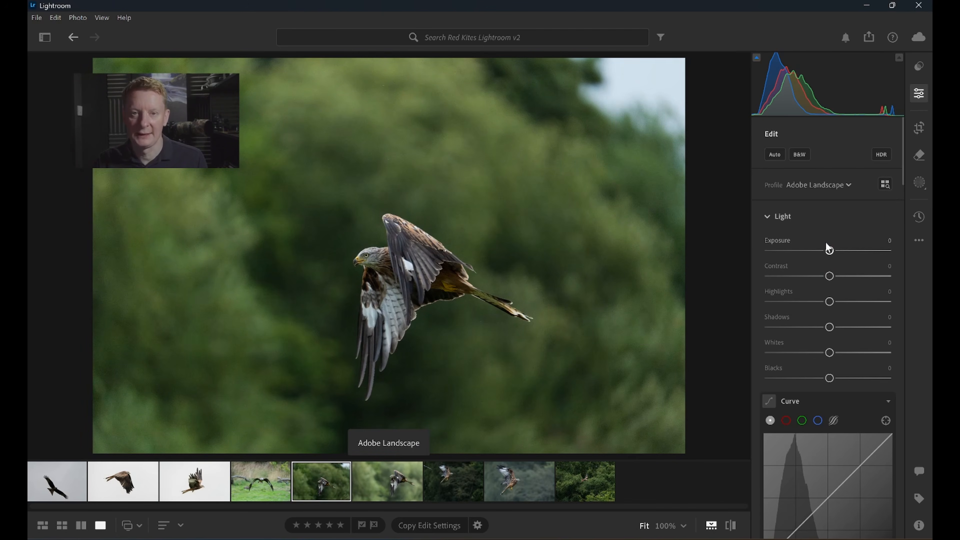
{"action": "left_click", "coordinate": [818, 183]}
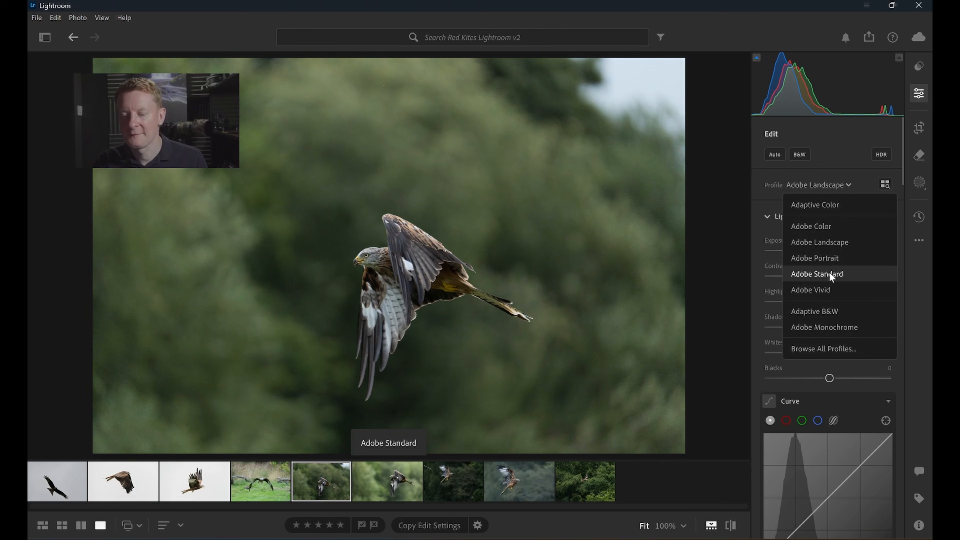
{"action": "left_click", "coordinate": [817, 273]}
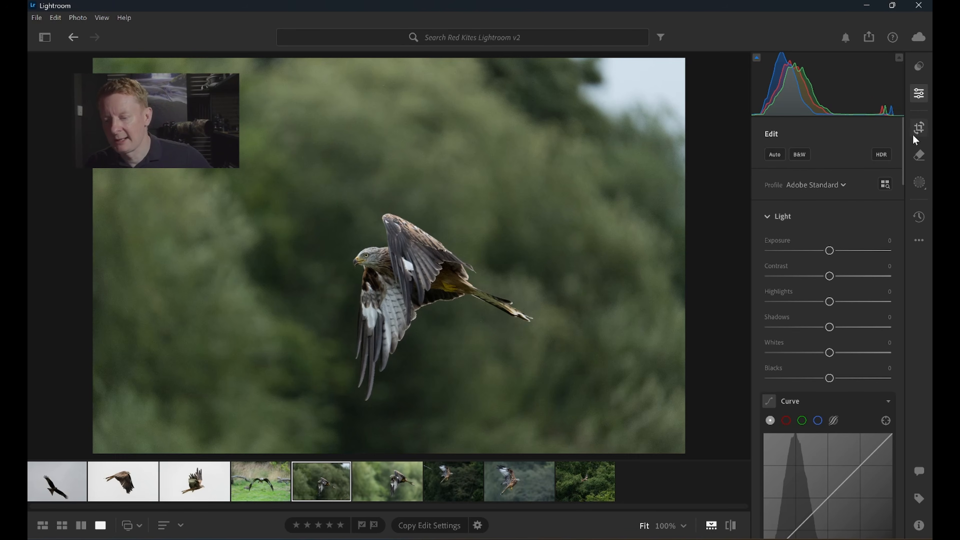
Crop the photo to a 16 x 9 aspect ratio, positioning the frame around the flying kite.
{"action": "left_click", "coordinate": [919, 128]}
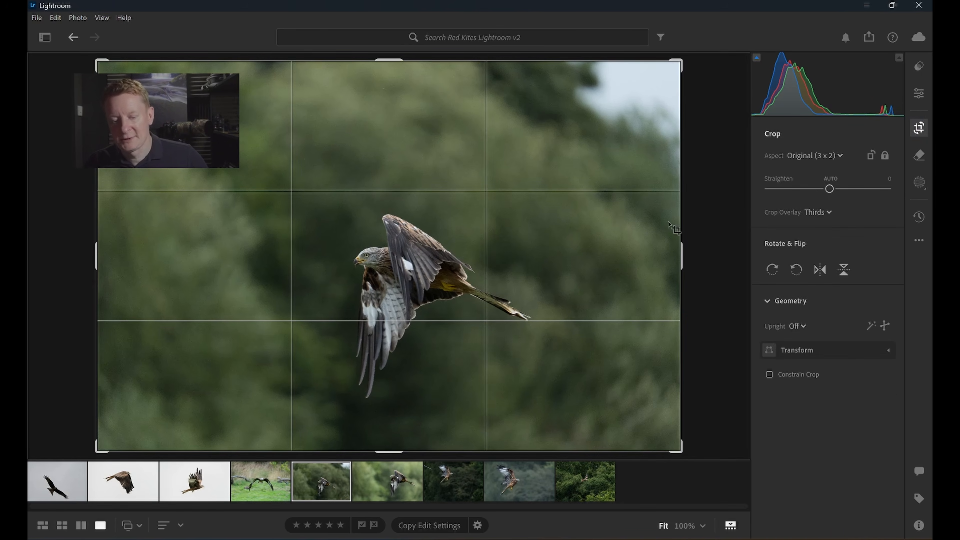
{"action": "left_click", "coordinate": [825, 158]}
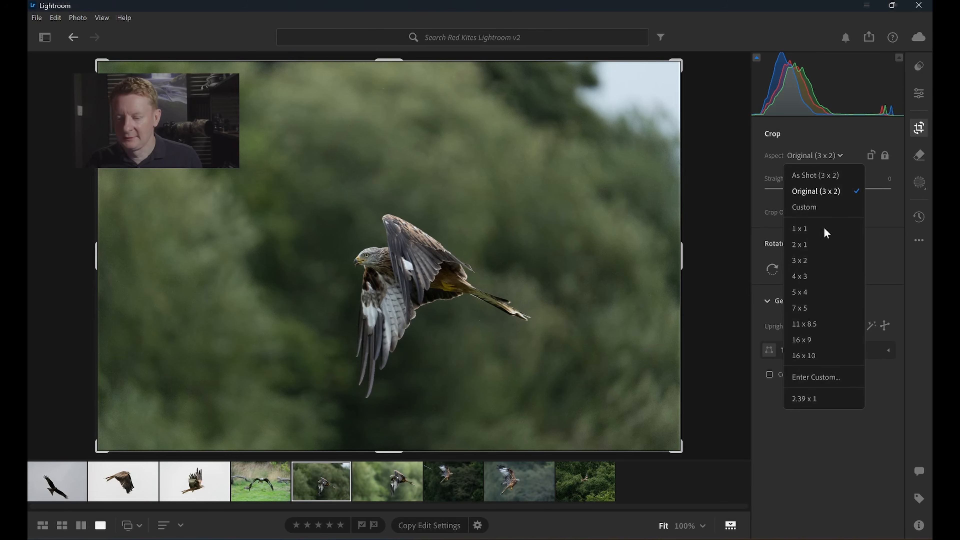
{"action": "left_click", "coordinate": [822, 335]}
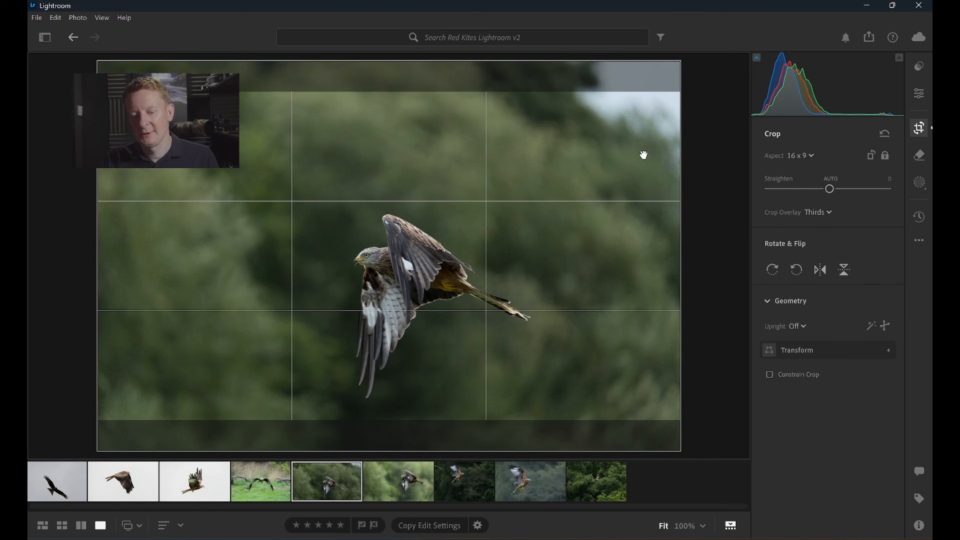
{"action": "left_click_drag", "start_coordinate": [677, 97], "coordinate": [642, 113]}
{"action": "left_click_drag", "start_coordinate": [505, 219], "coordinate": [508, 217]}
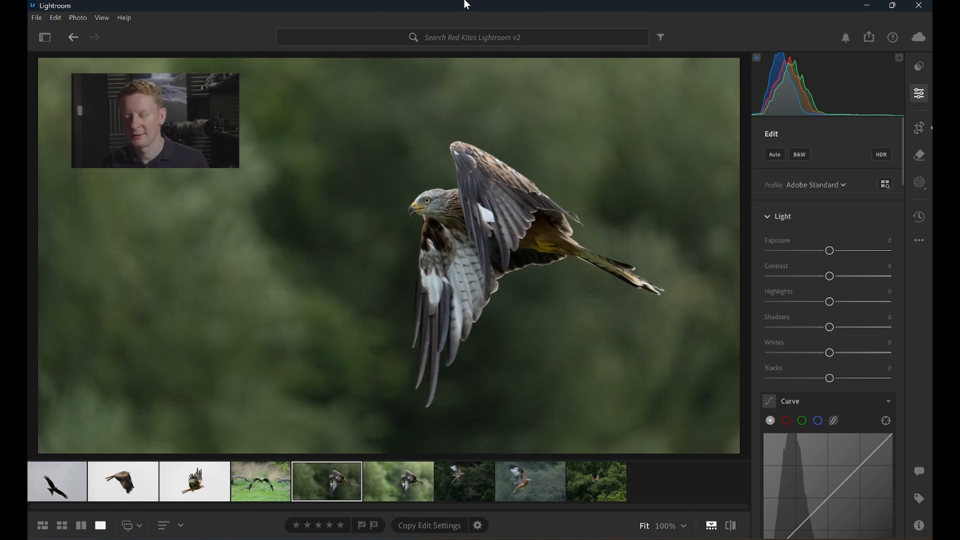
Adjust the white balance temperature slider and reset it.
{"action": "scroll", "coordinate": [880, 446], "scroll_direction": "down", "scroll_amount": 8}
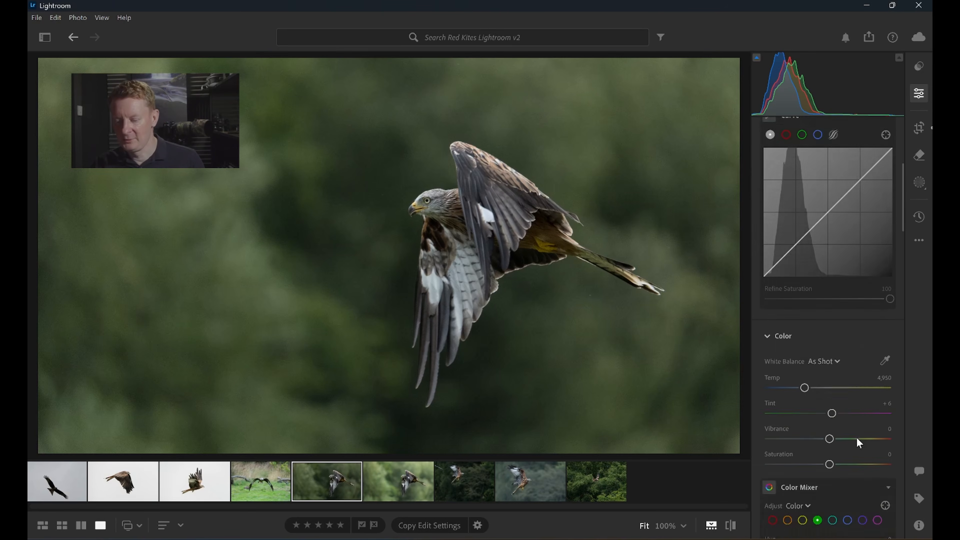
{"action": "mouse_move", "coordinate": [806, 392]}
{"action": "left_mouse_down"}
{"action": "mouse_move", "coordinate": [837, 390]}
{"action": "mouse_move", "coordinate": [795, 395]}
{"action": "left_mouse_up"}
{"action": "double_click", "coordinate": [793, 392]}
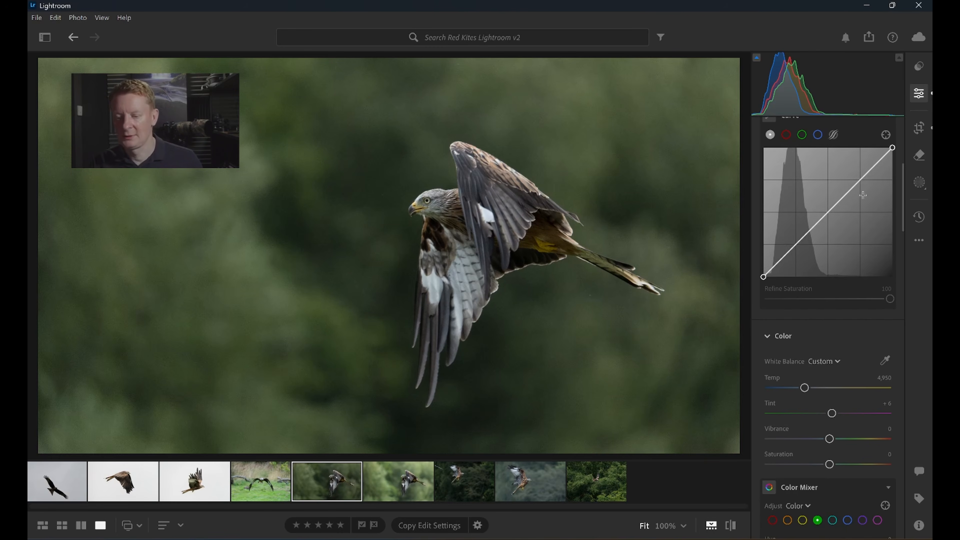
Shape the point curve into a contrast curve by raising an upper point and lowering a lower point.
{"action": "scroll", "coordinate": [863, 194], "scroll_direction": "up", "scroll_amount": 1}
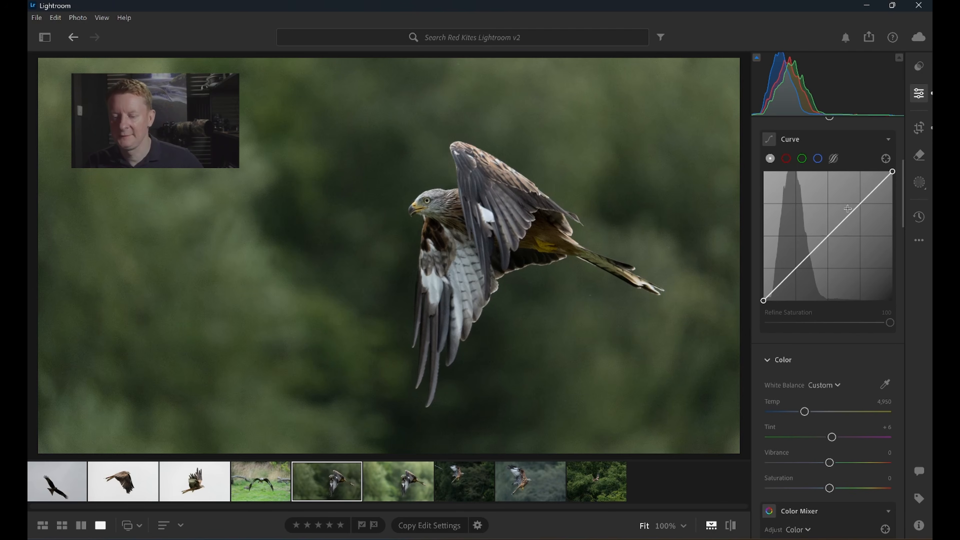
{"action": "left_click_drag", "start_coordinate": [860, 203], "coordinate": [860, 192]}
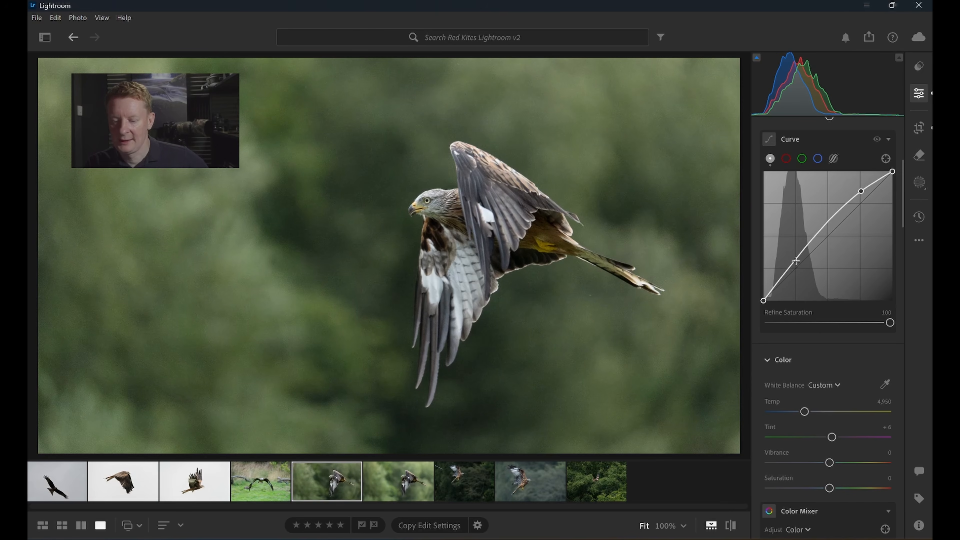
{"action": "left_click_drag", "start_coordinate": [796, 261], "coordinate": [797, 267]}
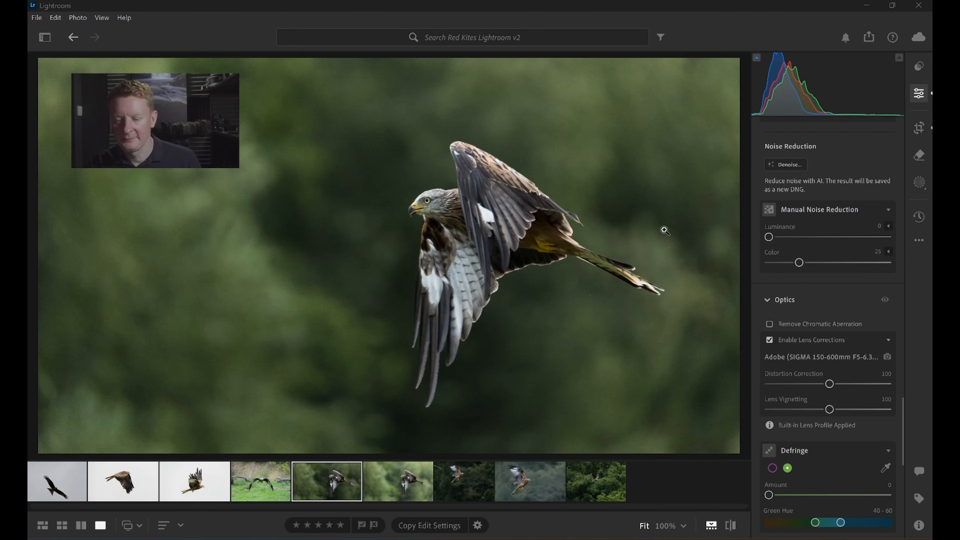
Create an Objects mask by drawing a box around the kite.
{"action": "left_click", "coordinate": [920, 182]}
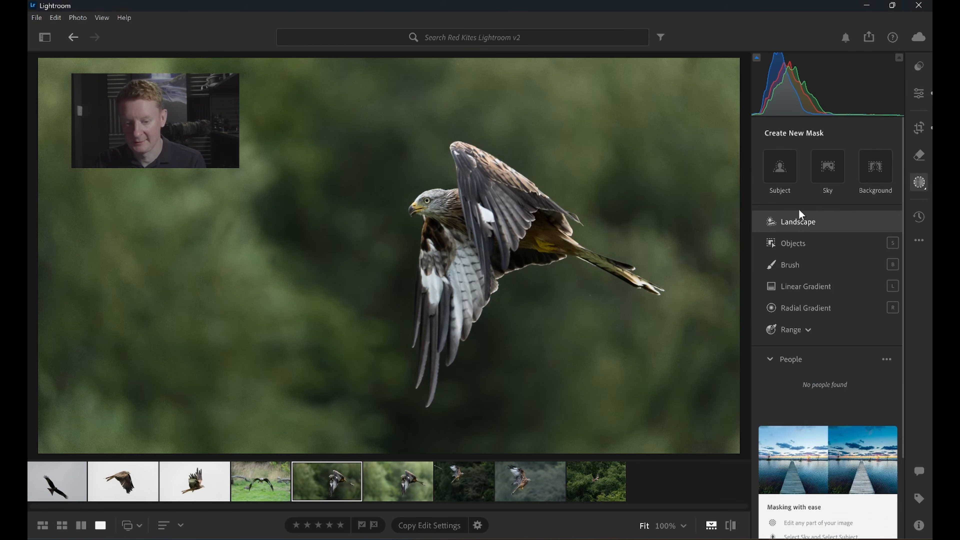
{"action": "left_click", "coordinate": [803, 246]}
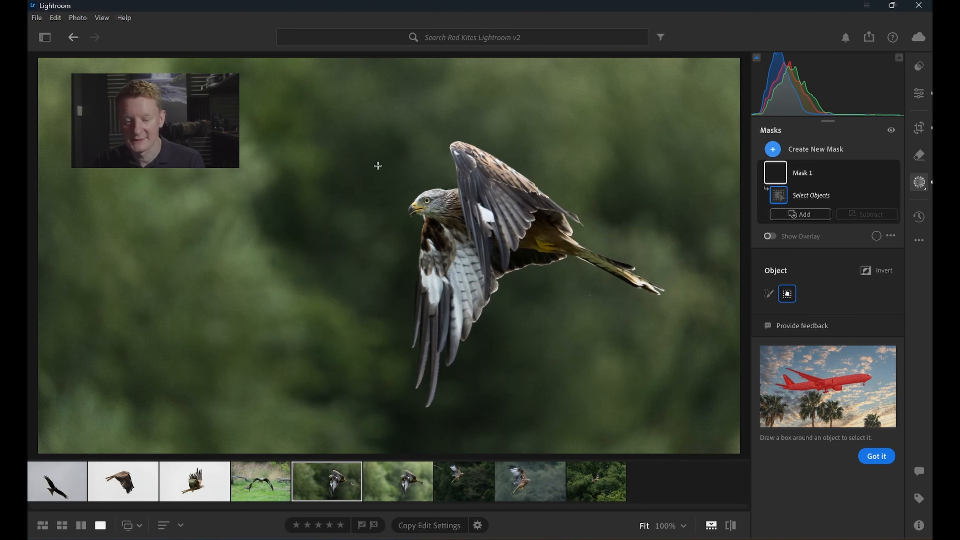
{"action": "left_click_drag", "start_coordinate": [474, 283], "coordinate": [678, 427]}
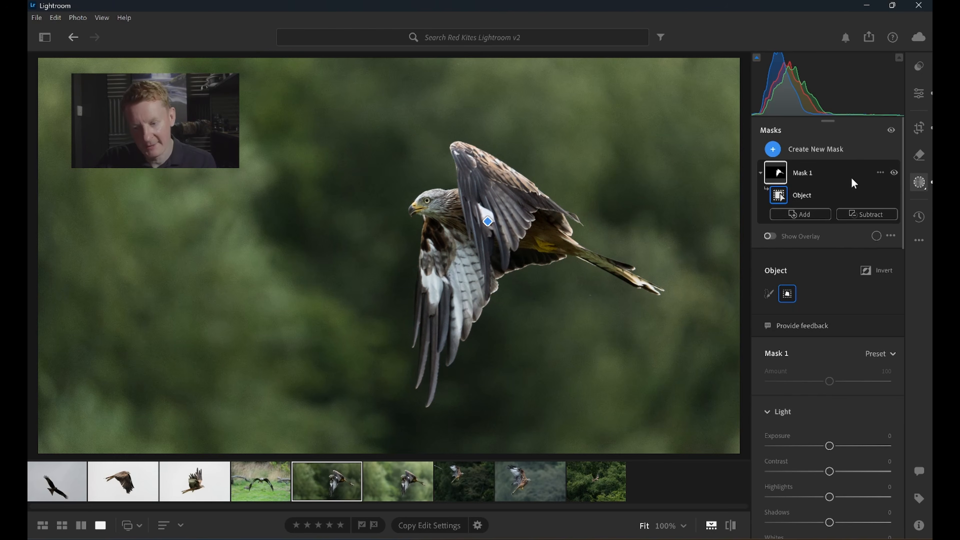
Duplicate and invert the kite mask to select the background.
{"action": "left_click", "coordinate": [879, 173]}
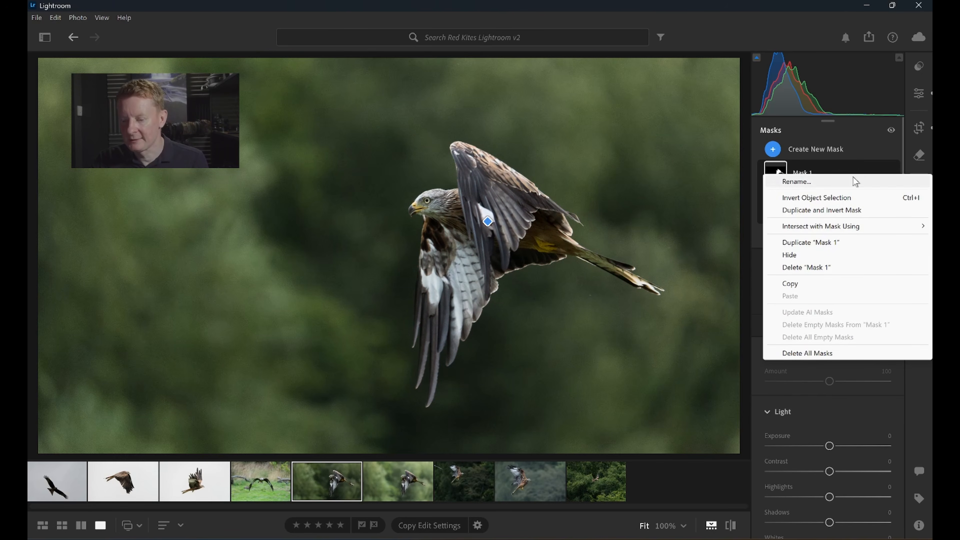
{"action": "mouse_move", "coordinate": [834, 226]}
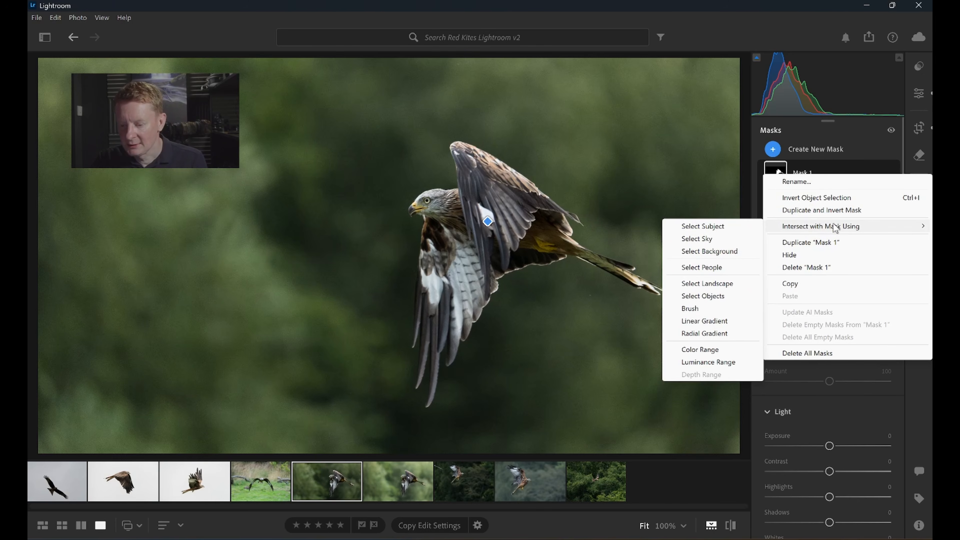
{"action": "left_click", "coordinate": [831, 209]}
{"action": "left_click", "coordinate": [831, 212]}
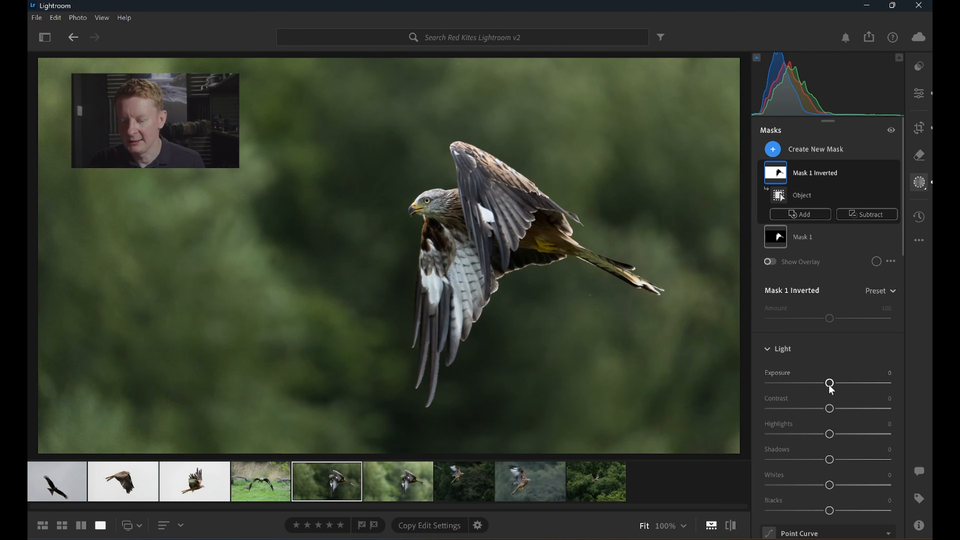
On the inverted mask, set Exposure to +0.56 and Texture and Clarity to -100.
{"action": "left_click_drag", "start_coordinate": [829, 385], "coordinate": [838, 382]}
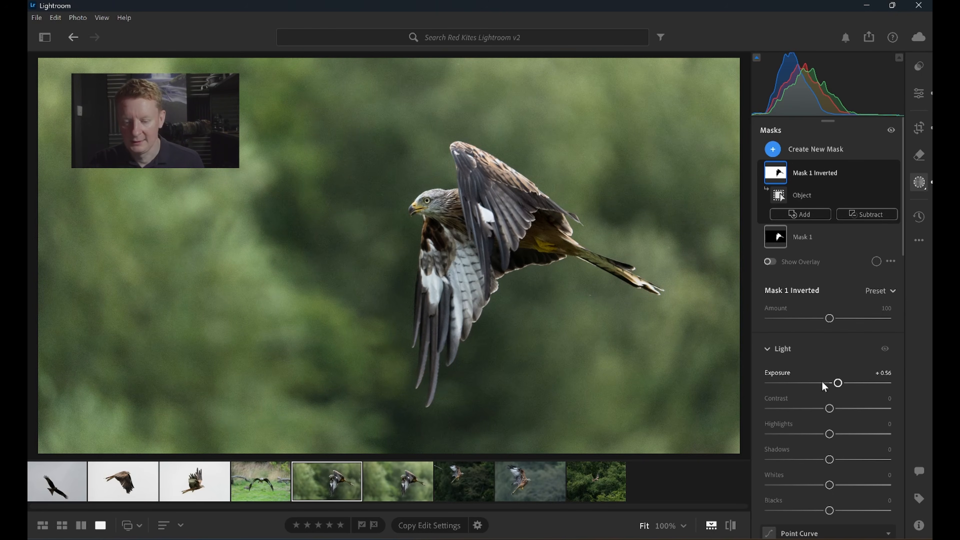
{"action": "scroll", "coordinate": [803, 368], "scroll_direction": "down", "scroll_amount": 15}
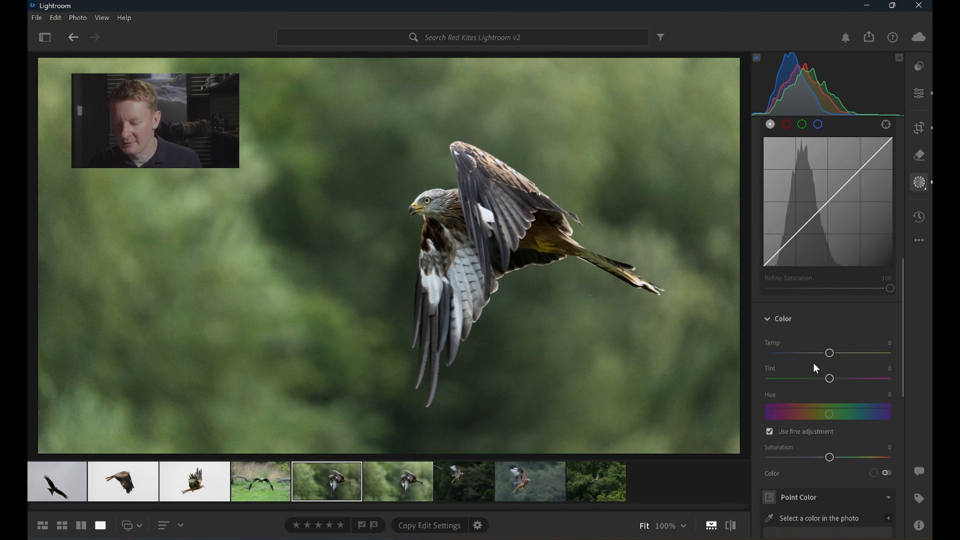
{"action": "scroll", "coordinate": [814, 368], "scroll_direction": "down", "scroll_amount": 5}
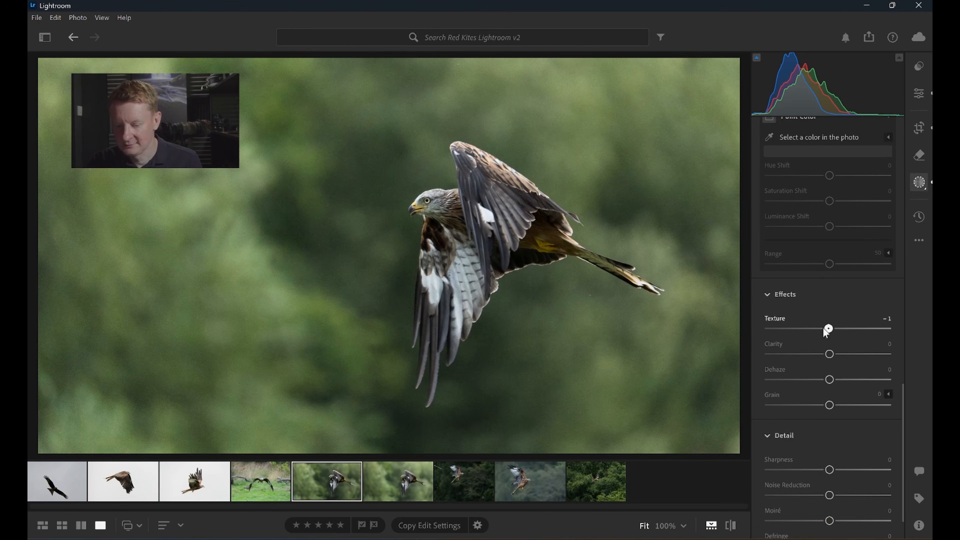
{"action": "left_click_drag", "start_coordinate": [740, 329], "coordinate": [737, 328]}
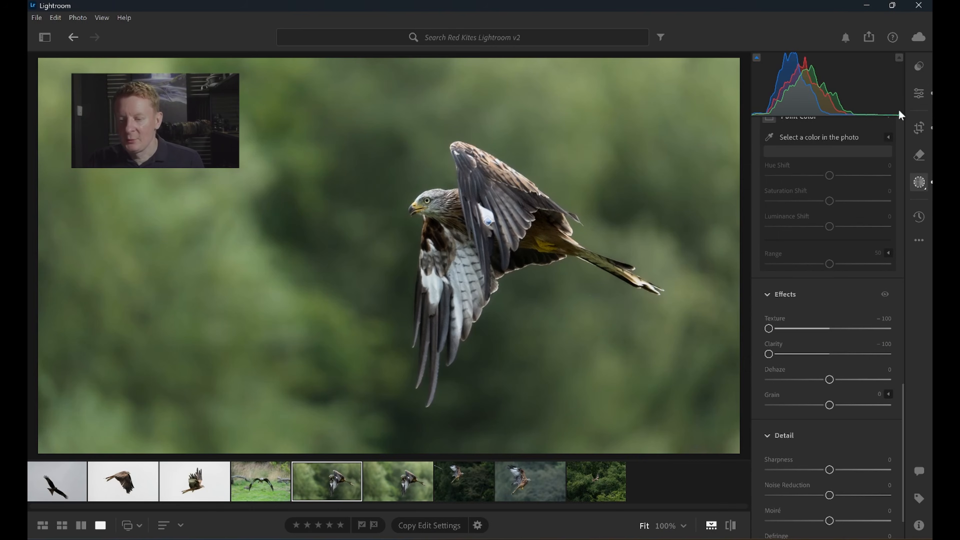
Scroll the edit panel down to the Lens Blur section and return to masking.
{"action": "left_click", "coordinate": [919, 93]}
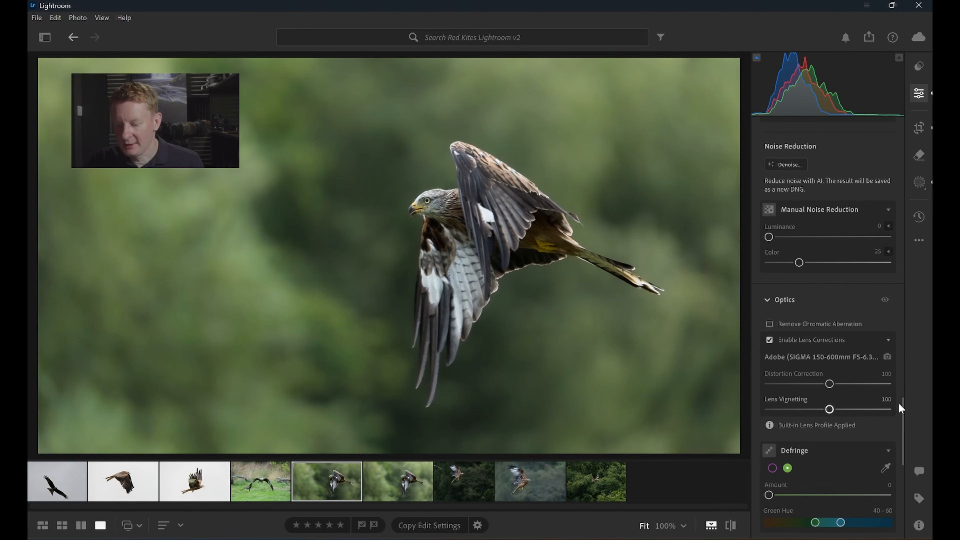
{"action": "left_click_drag", "start_coordinate": [904, 414], "coordinate": [901, 479]}
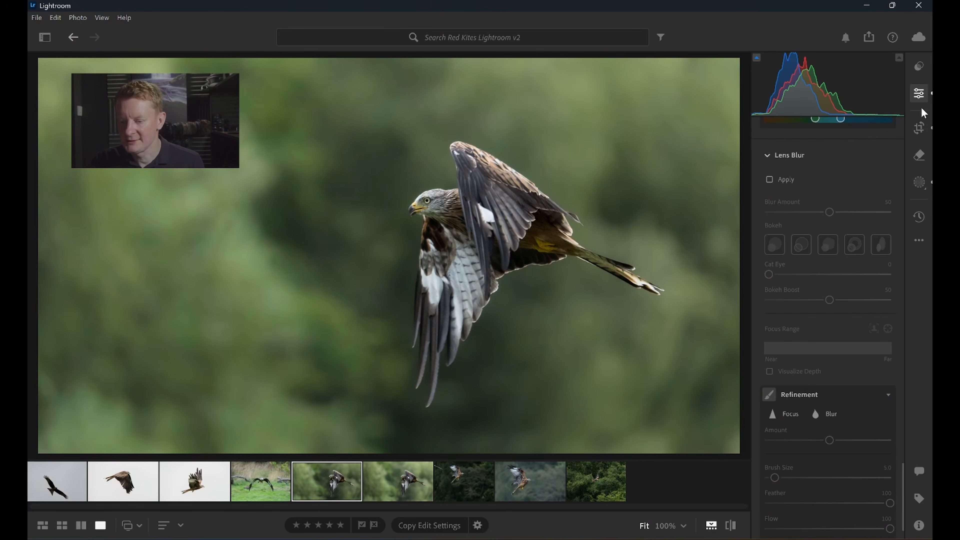
{"action": "left_click", "coordinate": [920, 182]}
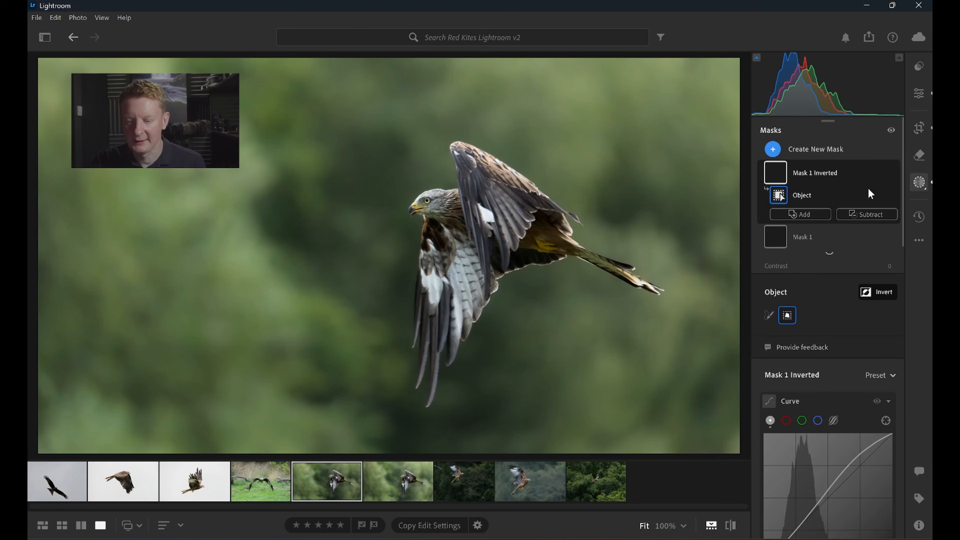
Add a linear gradient mask from the photo's left edge to about its middle.
{"action": "left_click", "coordinate": [774, 150]}
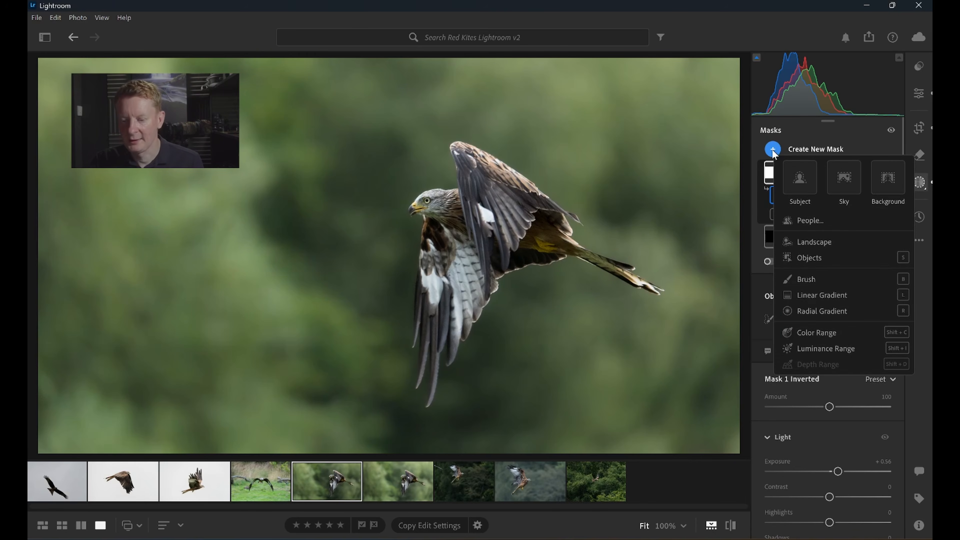
{"action": "left_click", "coordinate": [826, 295]}
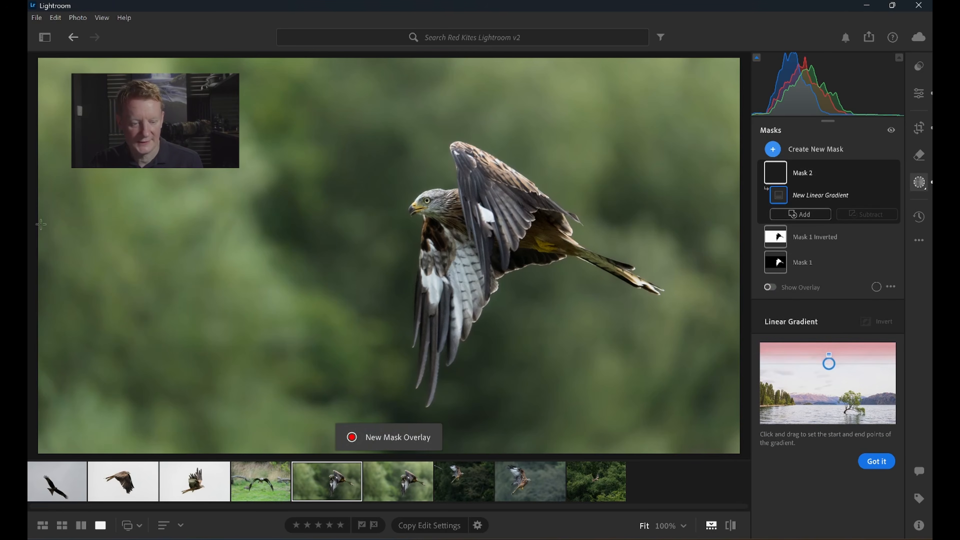
{"action": "left_click_drag", "start_coordinate": [36, 225], "coordinate": [380, 225]}
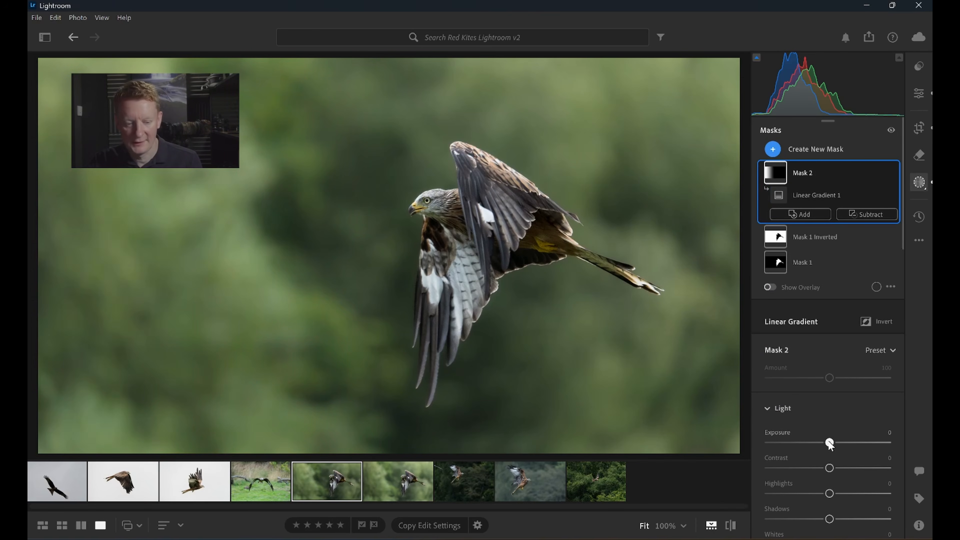
Darken the linear gradient mask to an Exposure of -0.84.
{"action": "left_click_drag", "start_coordinate": [829, 443], "coordinate": [813, 440]}
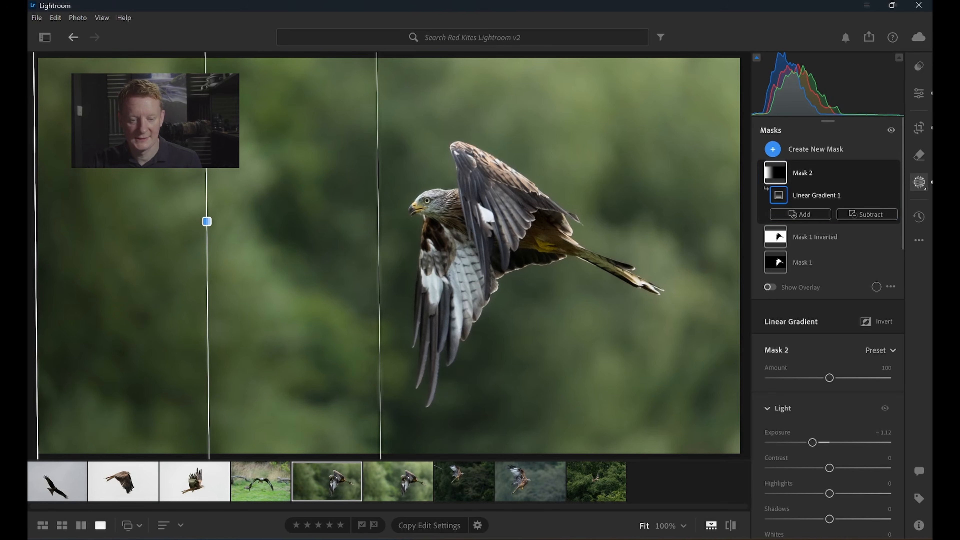
{"action": "left_click_drag", "start_coordinate": [178, 153], "coordinate": [147, 176]}
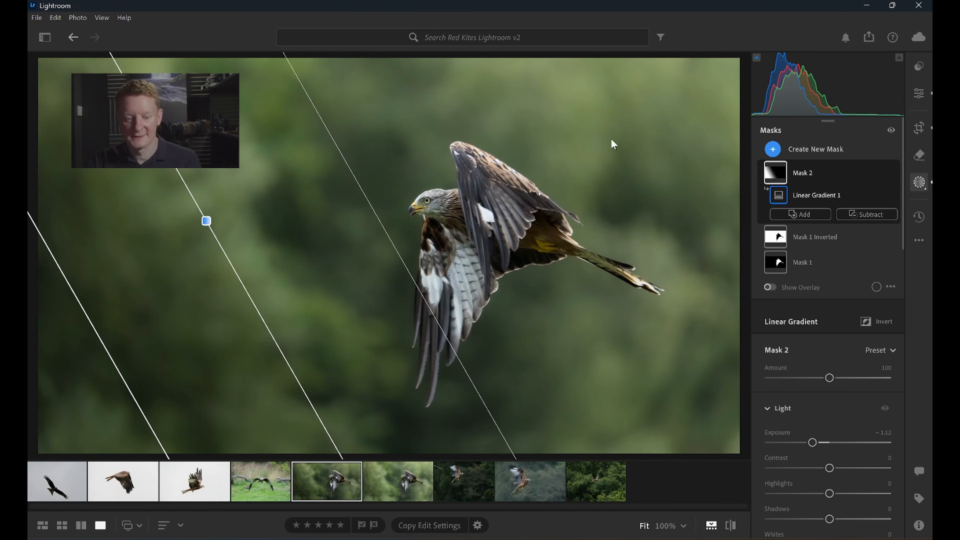
{"action": "left_click", "coordinate": [812, 443]}
{"action": "left_click_drag", "start_coordinate": [811, 444], "coordinate": [817, 443]}
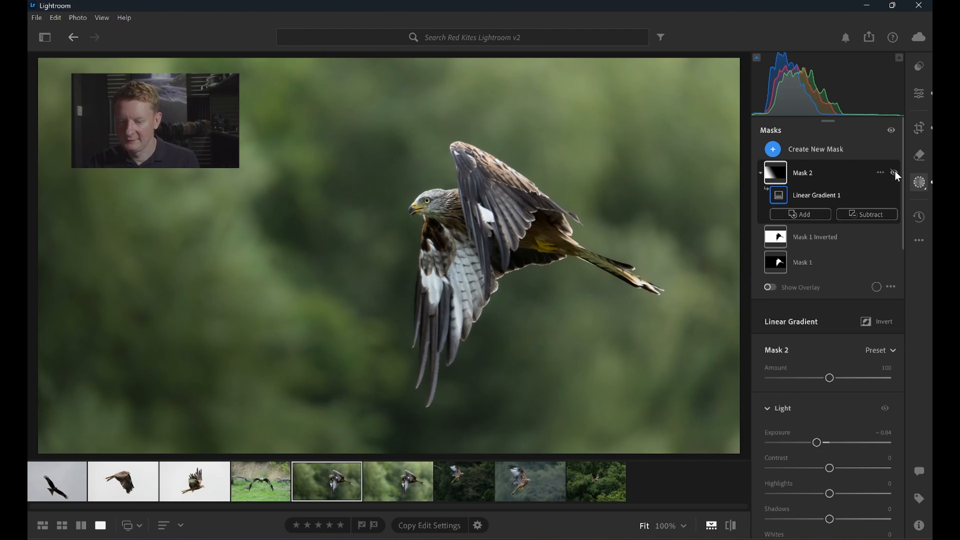
Toggle the gradient mask's visibility on and off to compare the effect.
{"action": "left_click", "coordinate": [895, 173]}
{"action": "left_click", "coordinate": [894, 173]}
{"action": "left_click", "coordinate": [894, 173]}
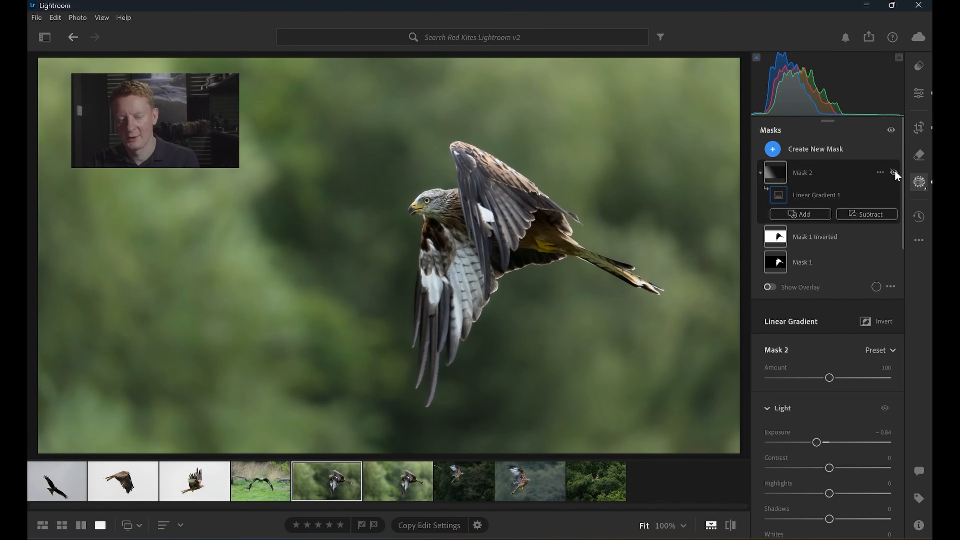
{"action": "left_click", "coordinate": [895, 174]}
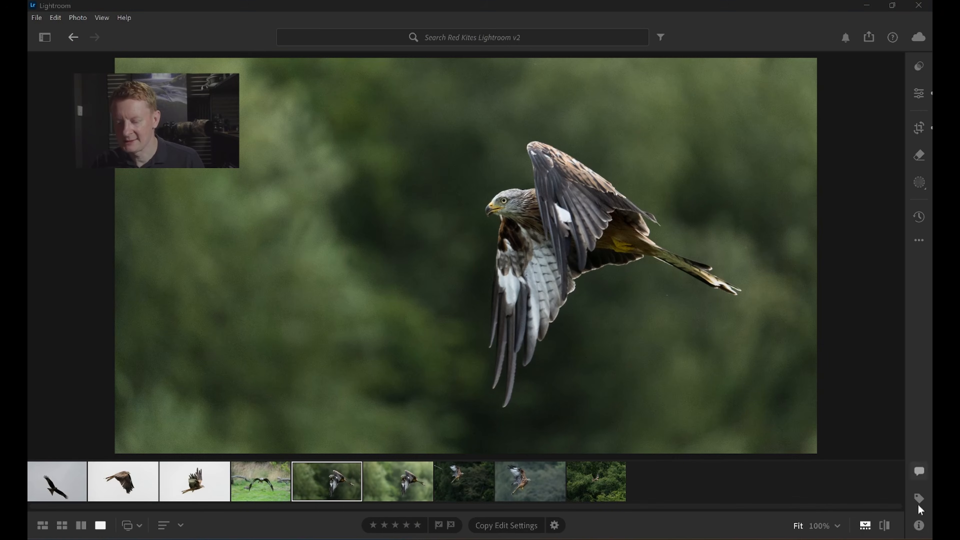
Open the photo's info panel.
{"action": "left_click", "coordinate": [919, 527]}
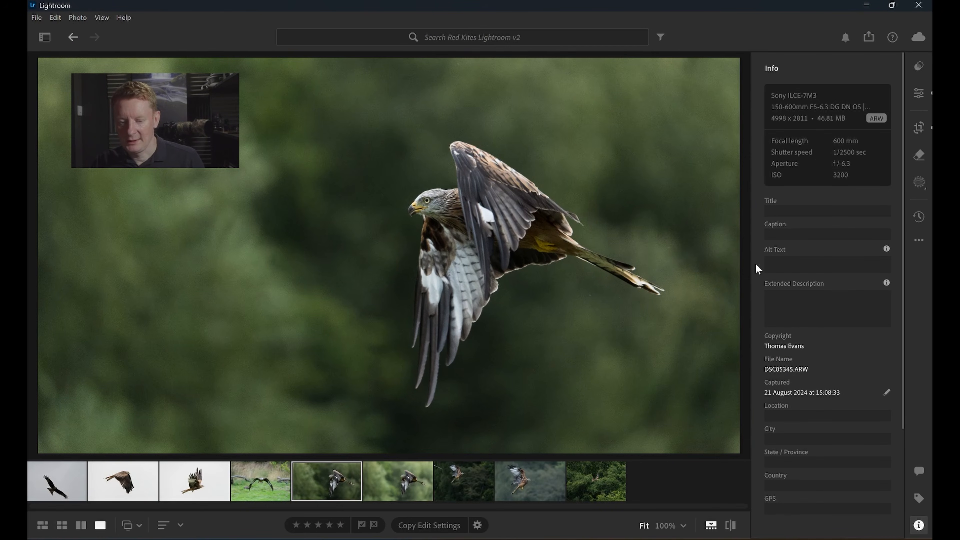